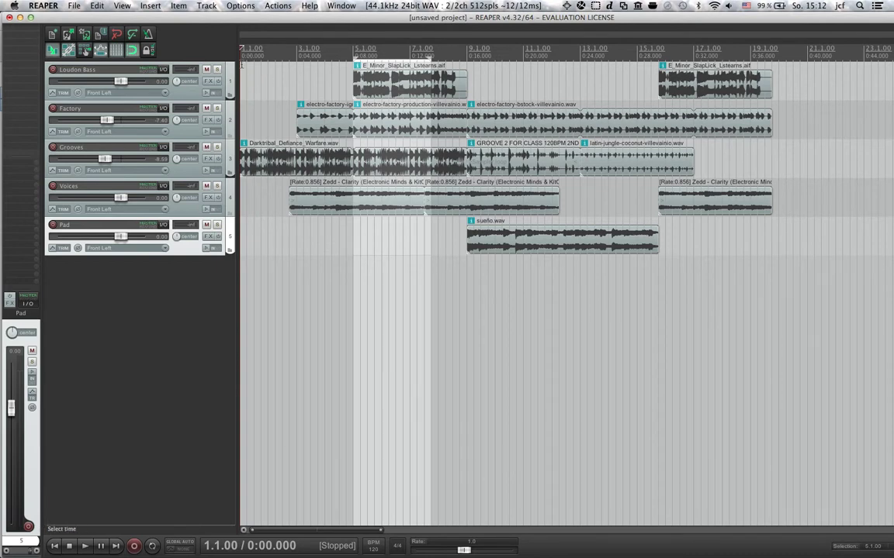
# Step: Preview the project playback, then insert a new empty track below Pad
pyautogui.press('space')
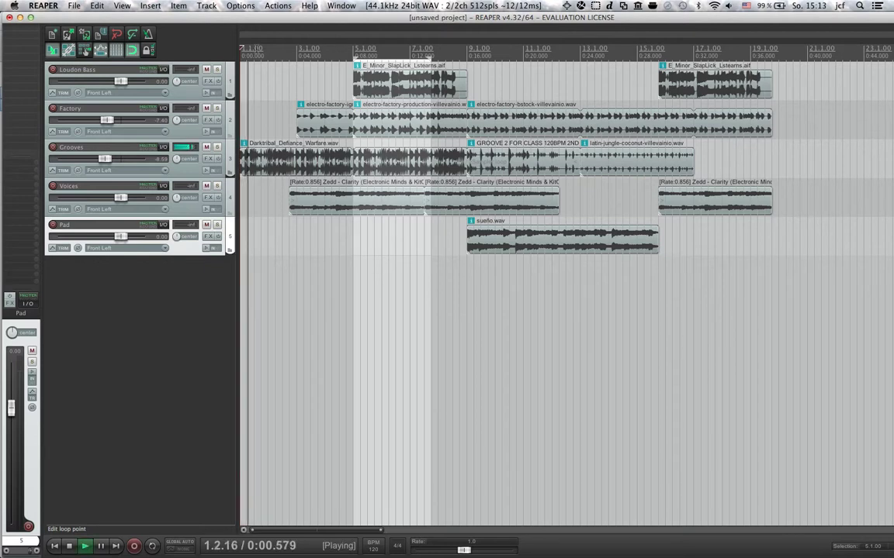
pyautogui.press('space')
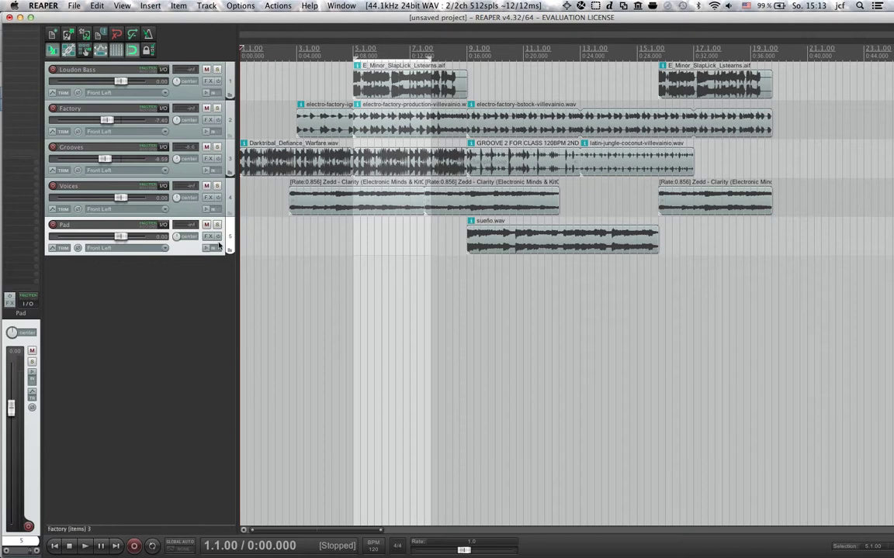
pyautogui.rightClick(155, 286)
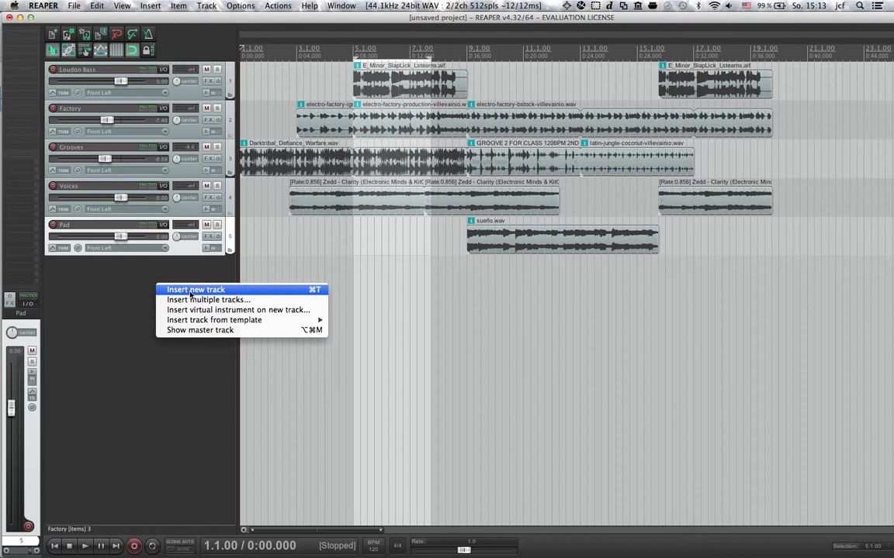
pyautogui.click(190, 292)
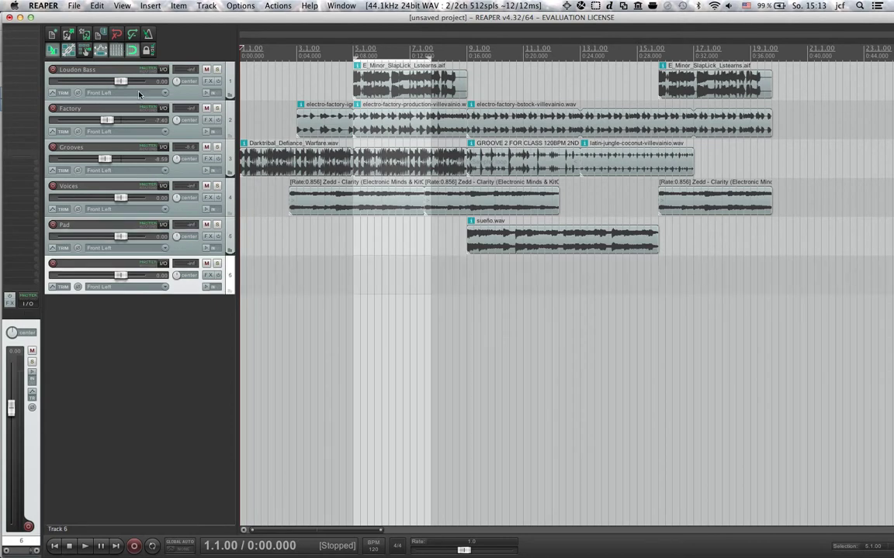
# Step: Name the new sixth track 'reverb'
pyautogui.click(155, 69)
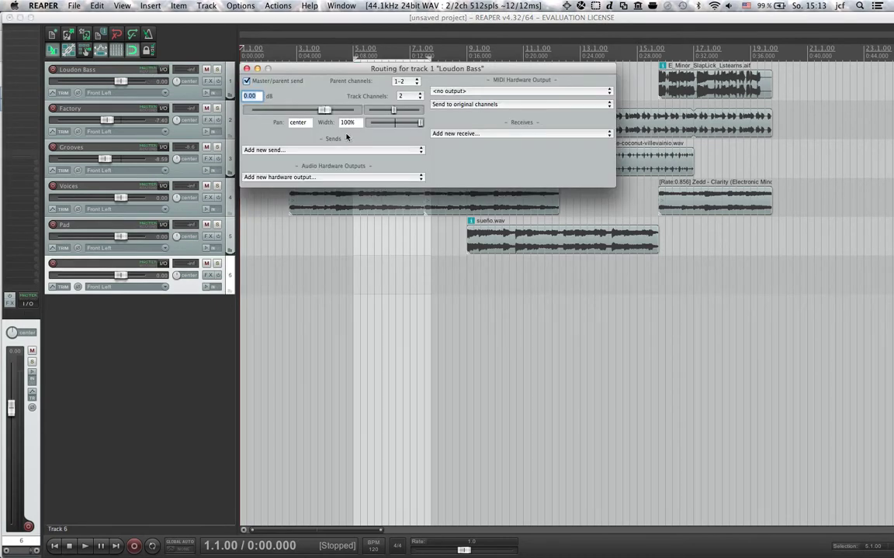
pyautogui.doubleClick(75, 268)
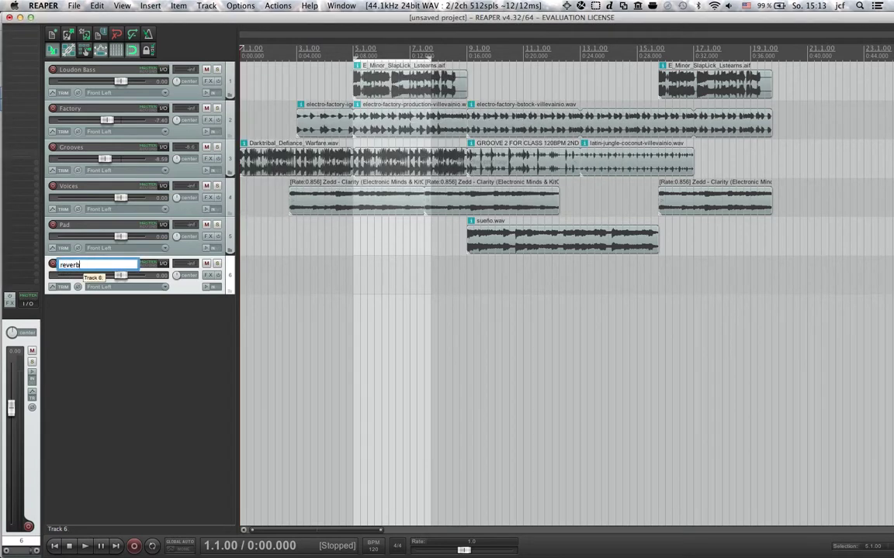
pyautogui.write('reverb')
pyautogui.press('Return')
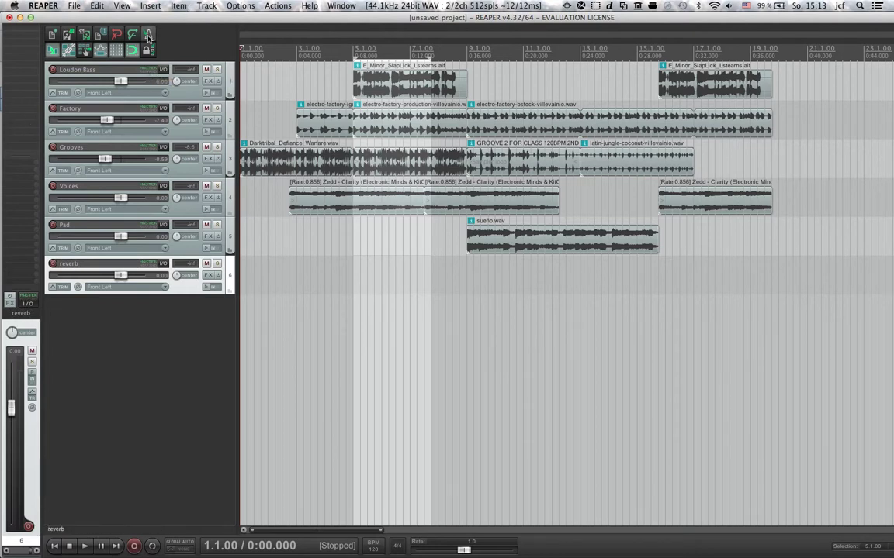
# Step: Add a Post-Fader (Post-Pan) send from Loudon Bass to track 6, reverb
pyautogui.click(148, 72)
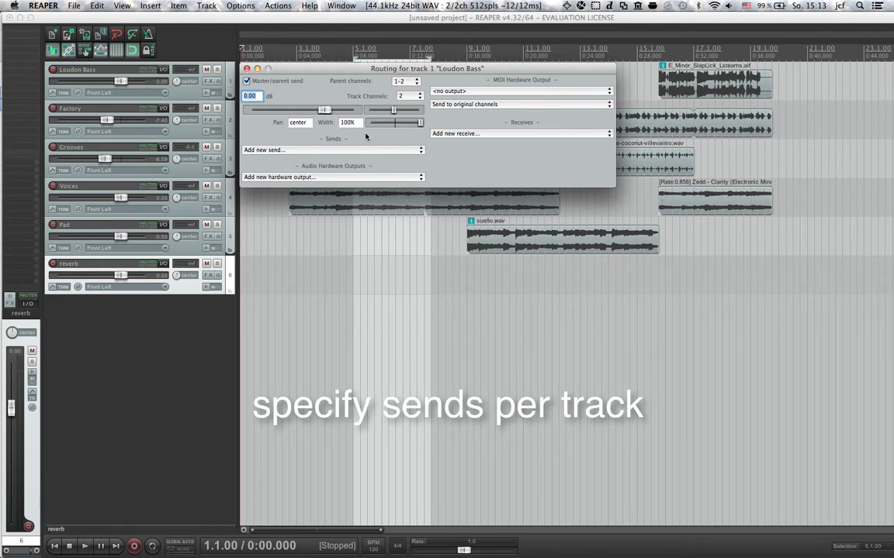
pyautogui.click(318, 150)
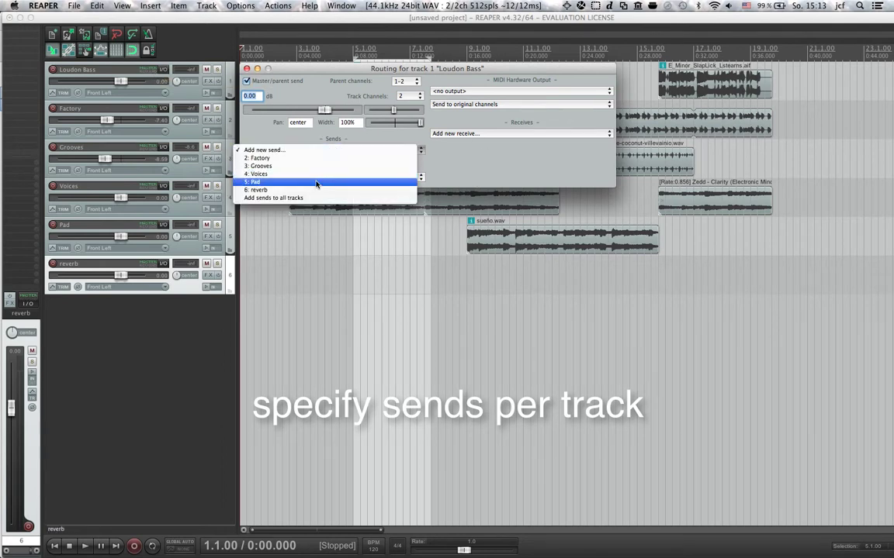
pyautogui.click(287, 190)
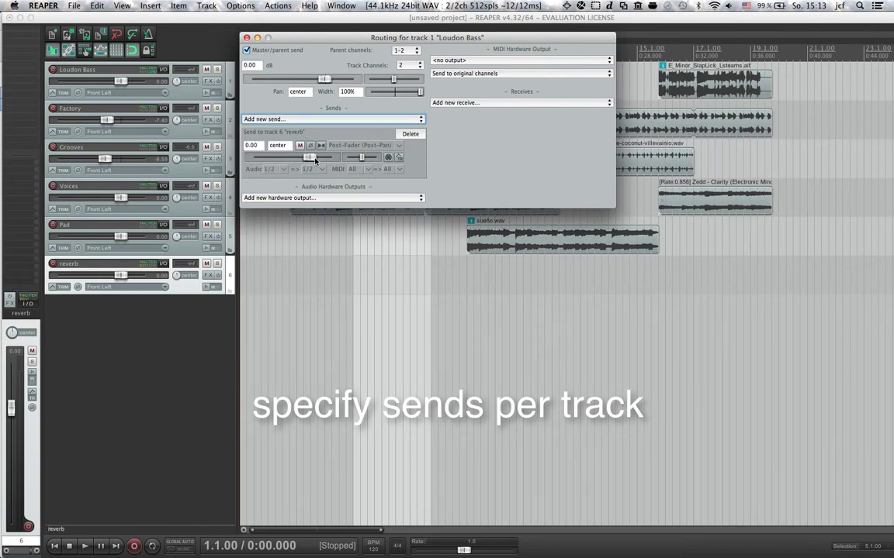
pyautogui.click(398, 147)
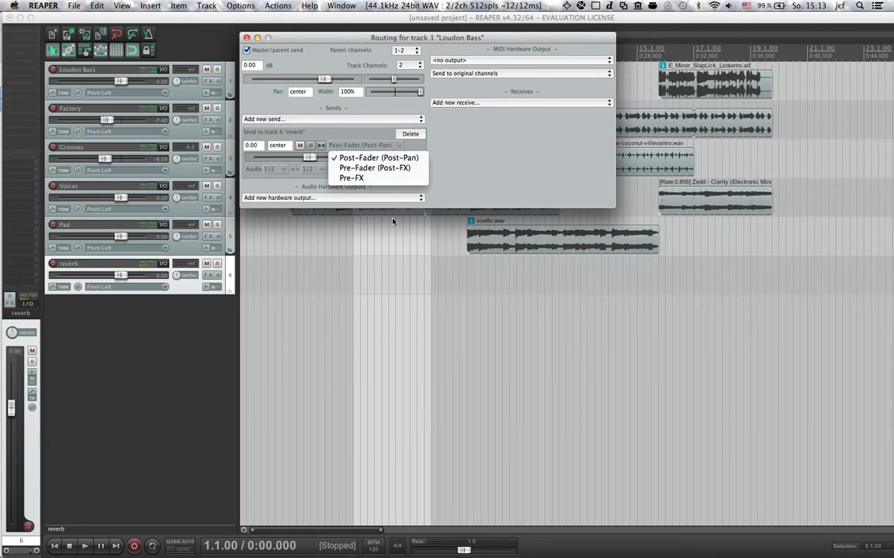
pyautogui.click(482, 172)
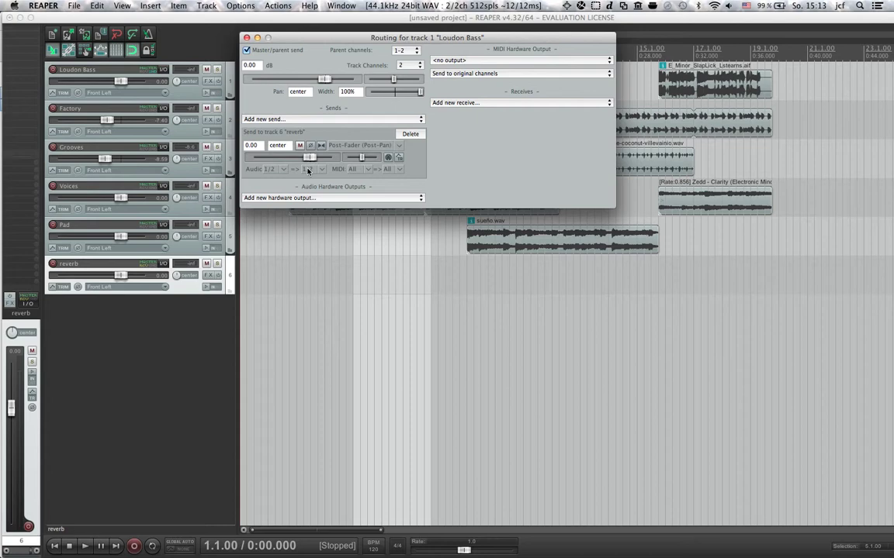
pyautogui.click(247, 37)
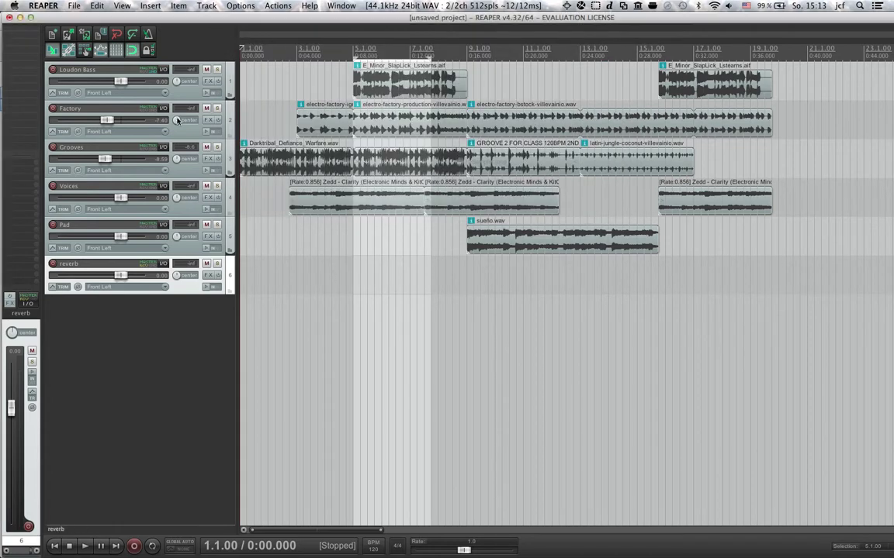
# Step: Add a send from Factory to the reverb track
pyautogui.click(155, 109)
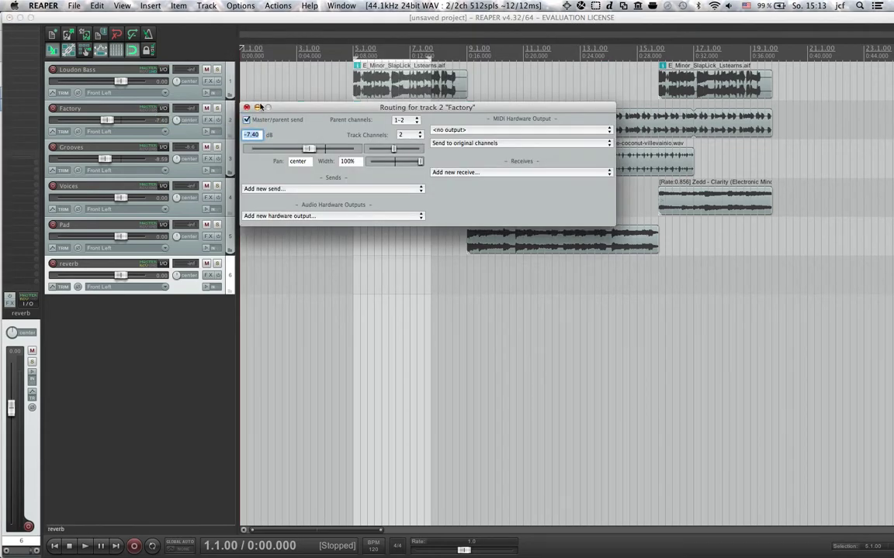
pyautogui.click(292, 188)
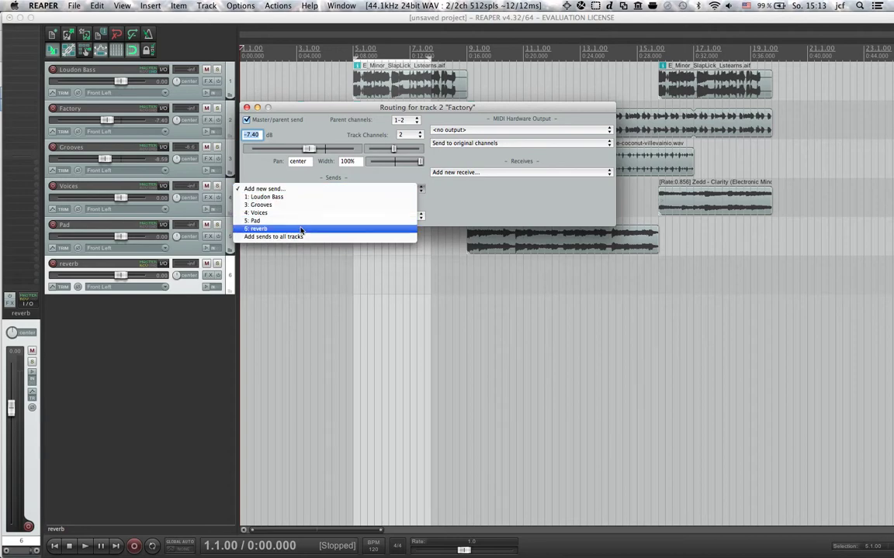
pyautogui.click(298, 229)
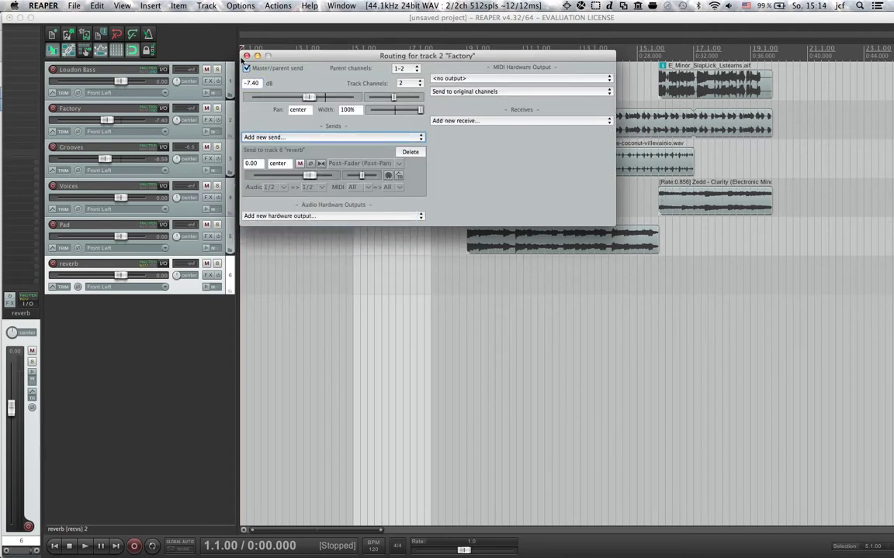
pyautogui.click(221, 54)
# Step: Create sends from Grooves, Voices and Pad to reverb, and confirm its five receives
pyautogui.moveTo(147, 150); pyautogui.dragTo(141, 245)
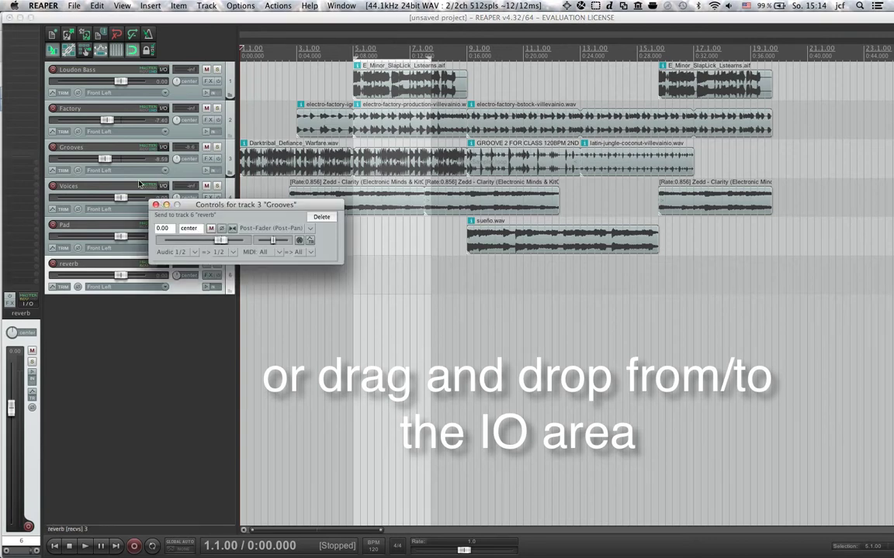
pyautogui.moveTo(150, 189); pyautogui.dragTo(133, 240)
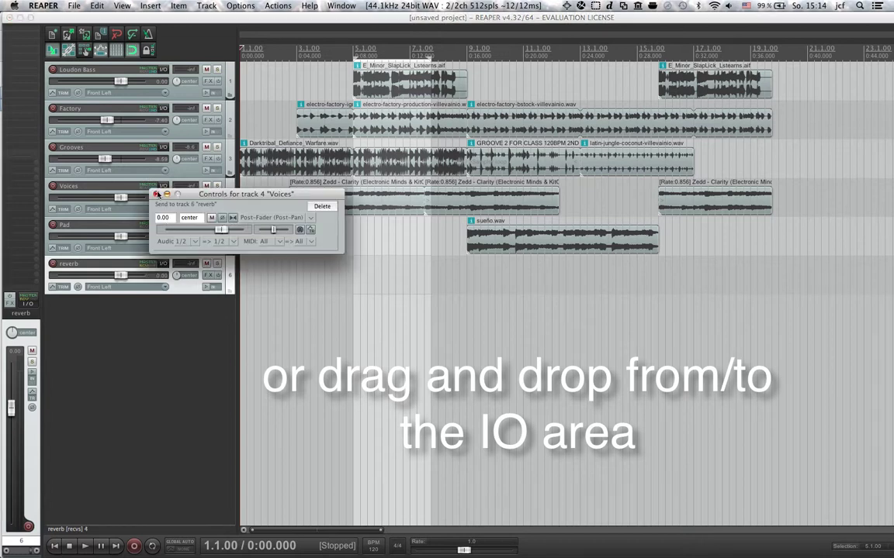
pyautogui.moveTo(149, 262); pyautogui.dragTo(140, 240)
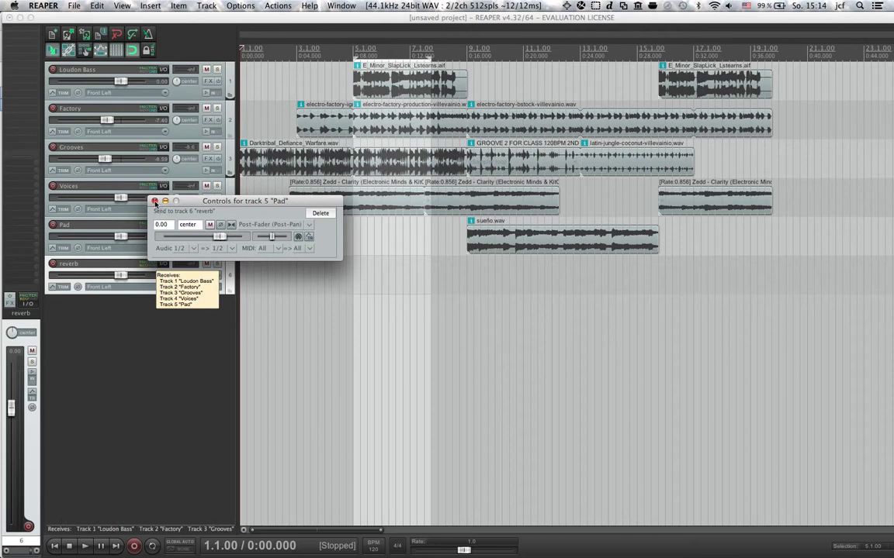
pyautogui.click(154, 203)
pyautogui.click(163, 264)
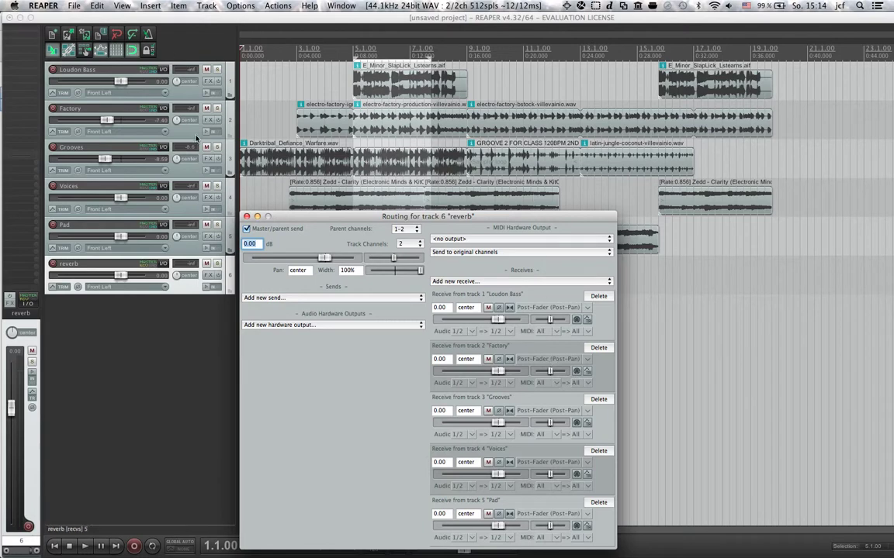
pyautogui.click(223, 196)
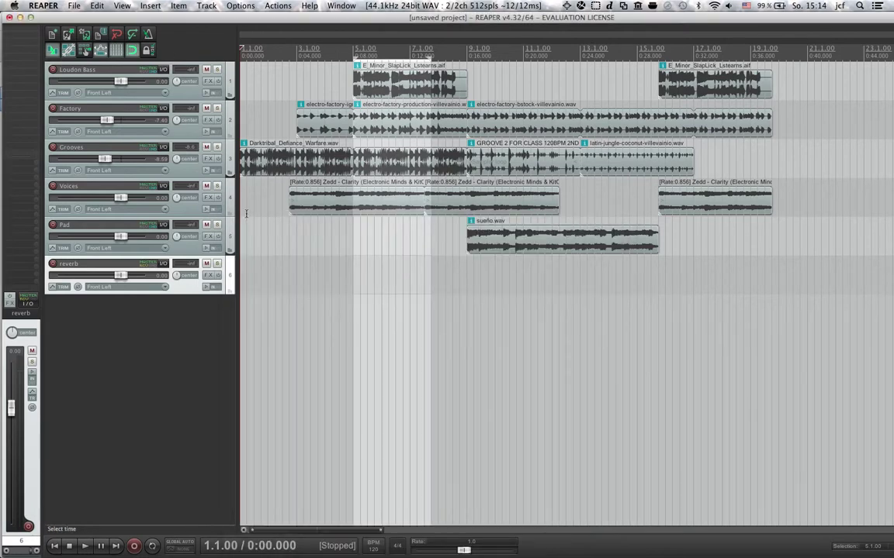
# Step: Add ReaVerbate to the reverb track and set its room size to 98
pyautogui.click(207, 275)
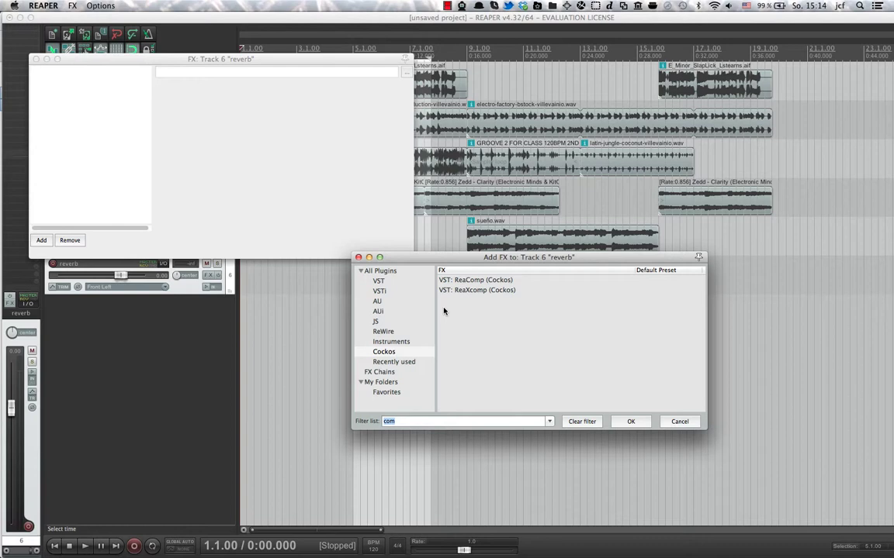
pyautogui.click(418, 425)
pyautogui.press('BackSpace')
pyautogui.press('BackSpace')
pyautogui.press('BackSpace')
pyautogui.write('reav')
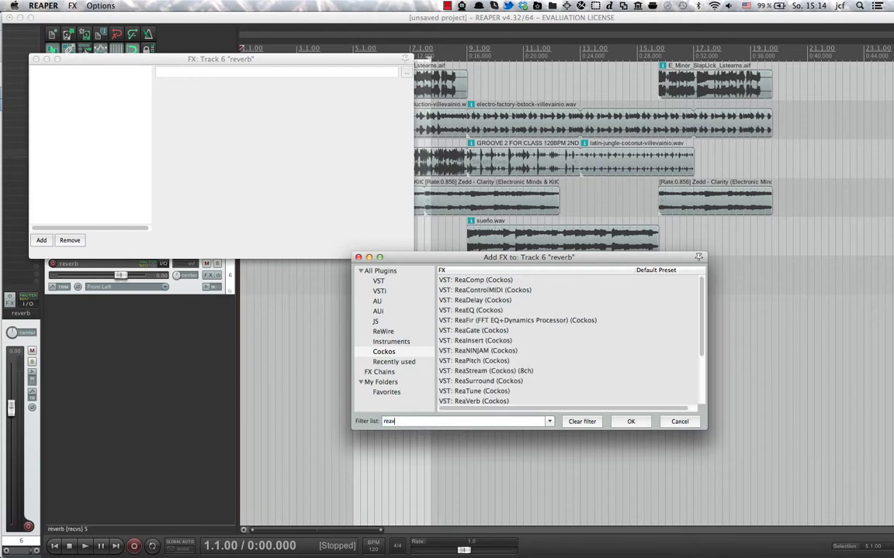
pyautogui.doubleClick(470, 289)
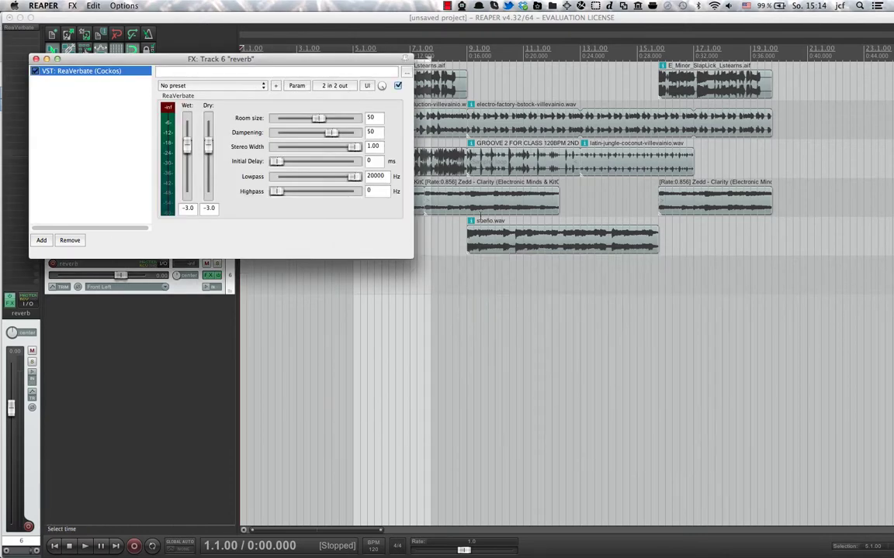
pyautogui.moveTo(317, 119); pyautogui.dragTo(354, 118)
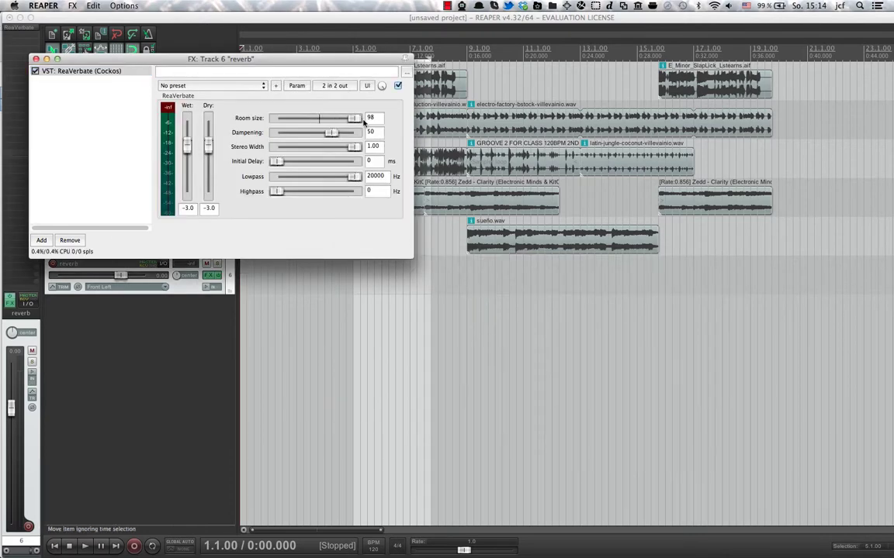
# Step: Compare ReaVerbate on and off during playback, leaving it bypassed
pyautogui.moveTo(177, 62); pyautogui.dragTo(392, 284)
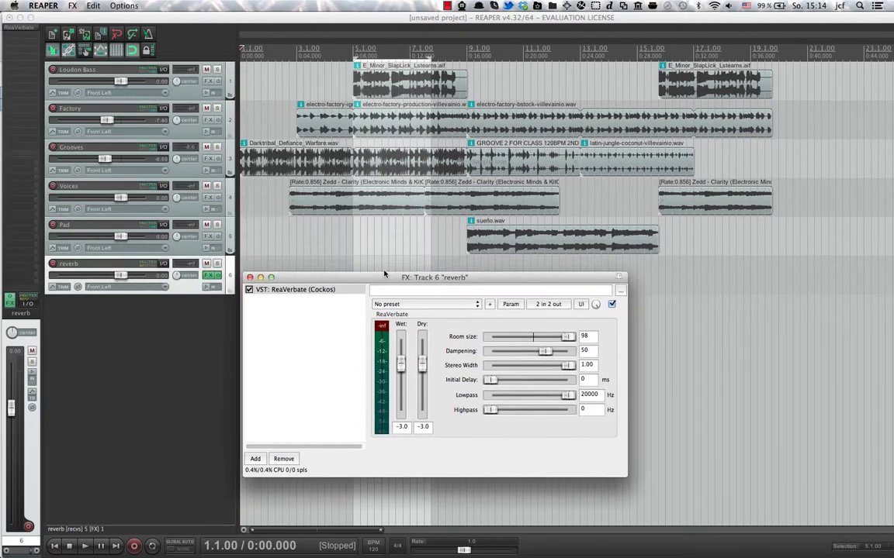
pyautogui.press('space')
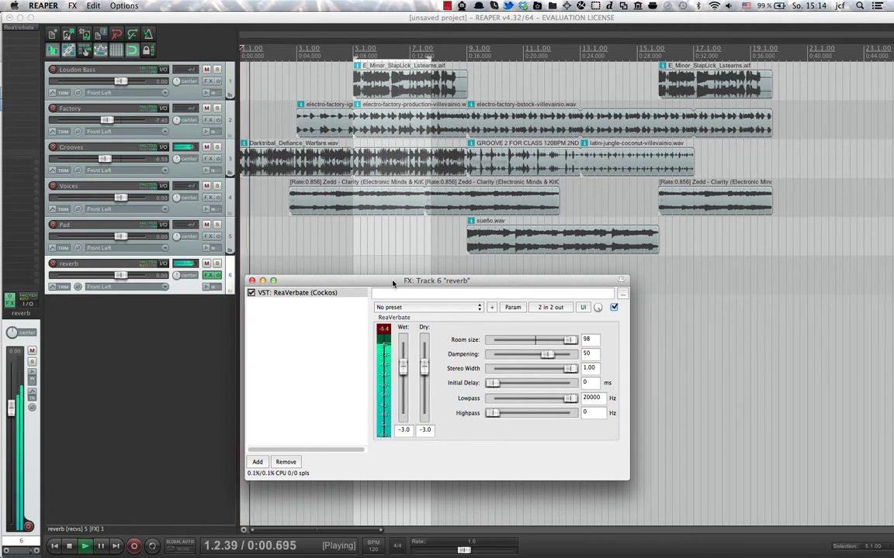
pyautogui.click(251, 293)
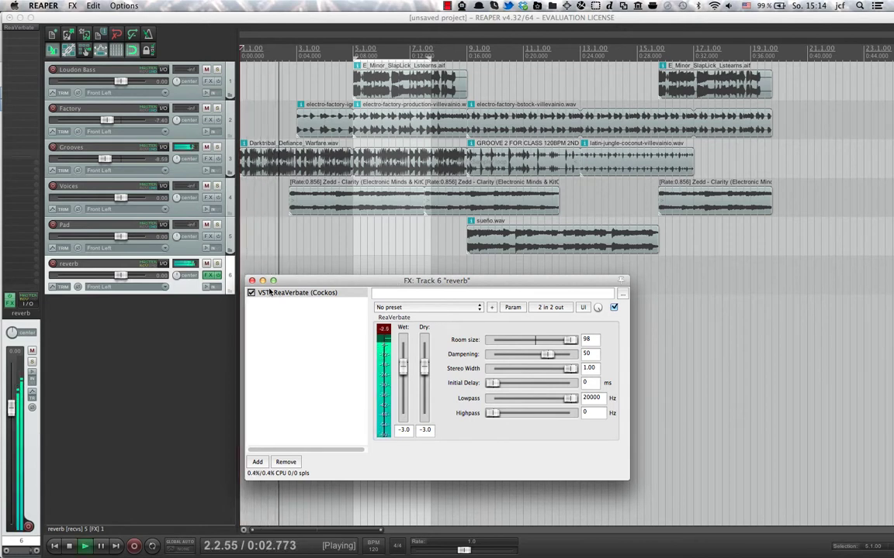
pyautogui.click(250, 293)
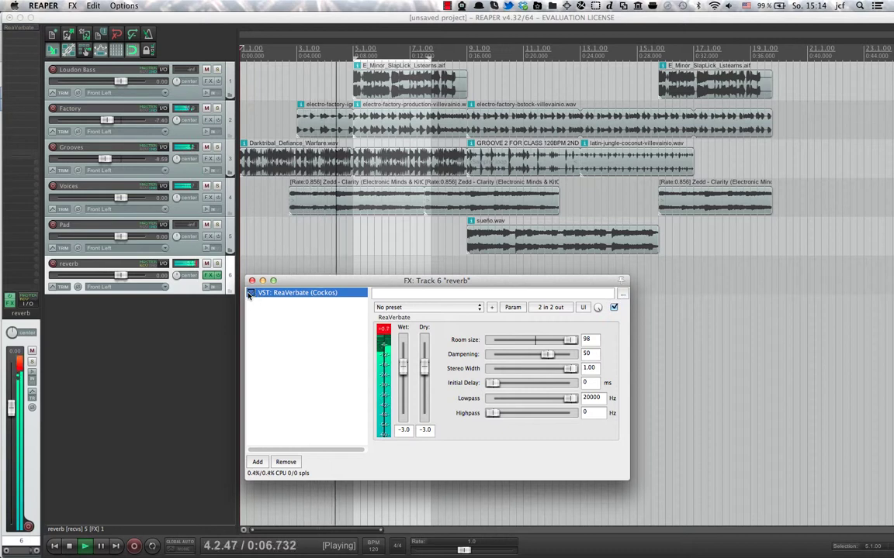
pyautogui.click(251, 293)
pyautogui.press('space')
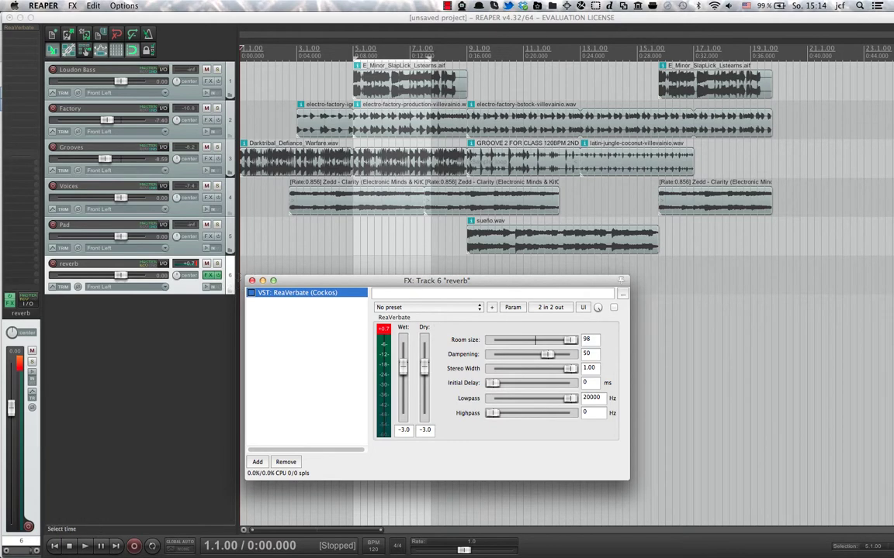
pyautogui.click(207, 276)
# Step: Delete the reverb track, then add a top track as a folder over all others
pyautogui.rightClick(183, 293)
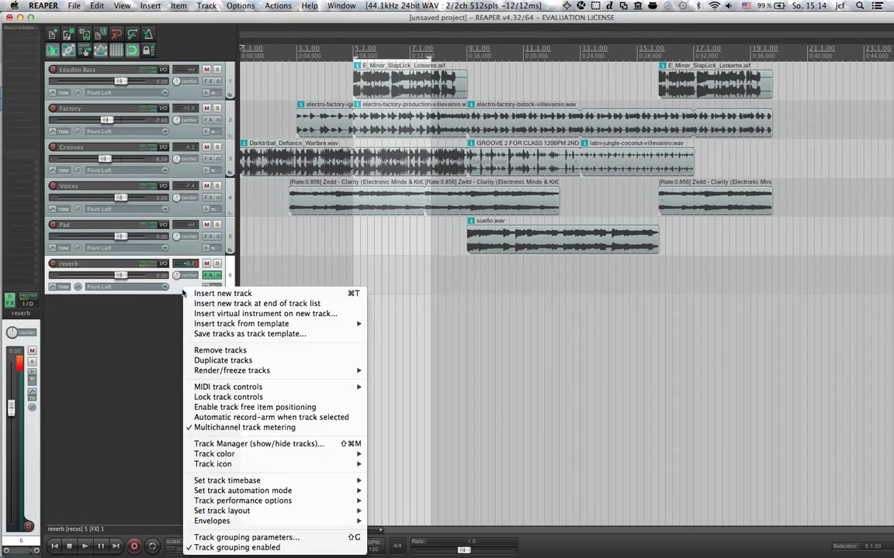
pyautogui.click(242, 353)
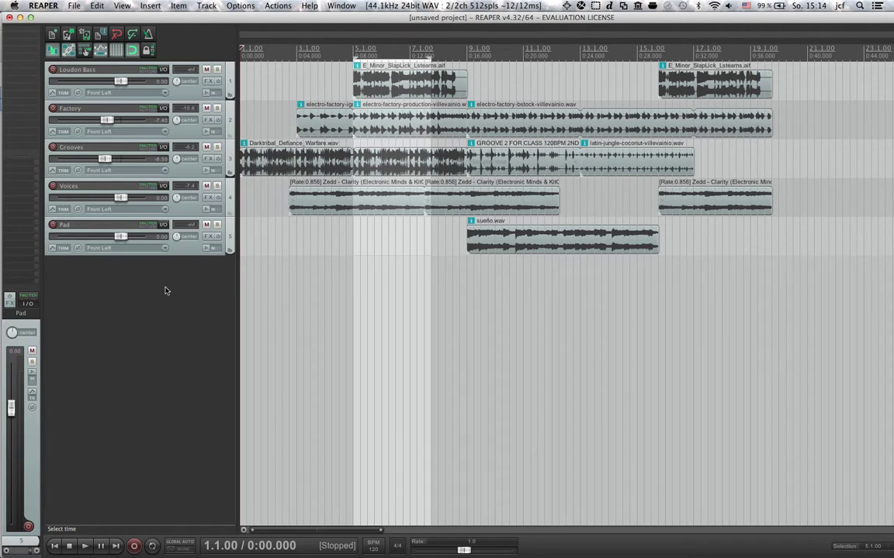
pyautogui.rightClick(165, 291)
pyautogui.click(213, 297)
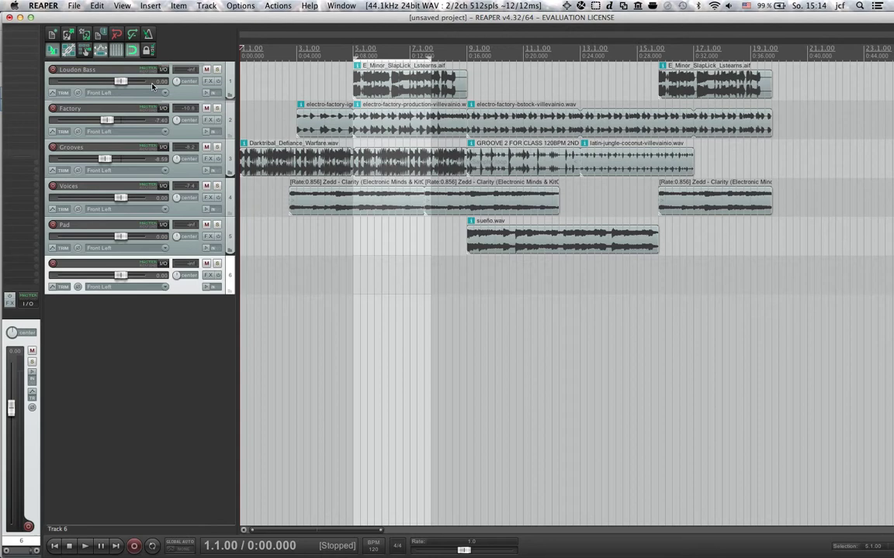
pyautogui.moveTo(153, 87); pyautogui.dragTo(141, 62)
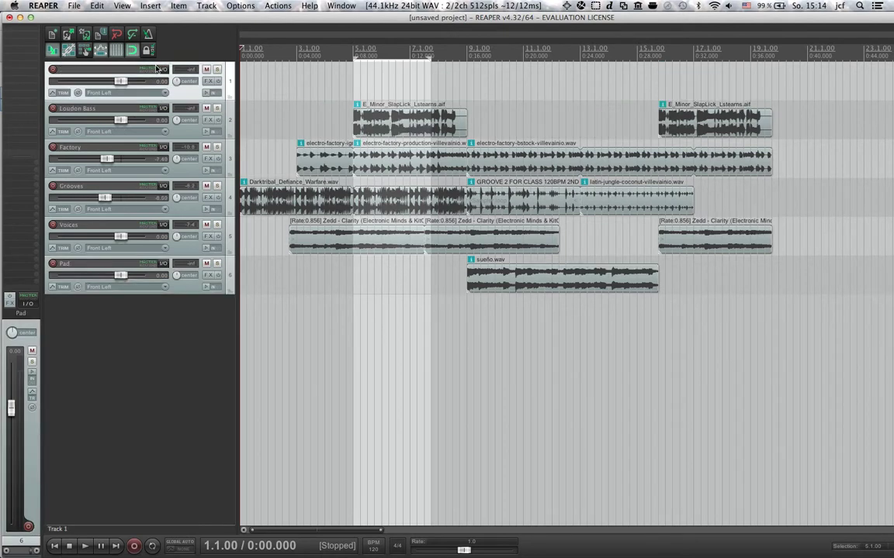
pyautogui.click(229, 95)
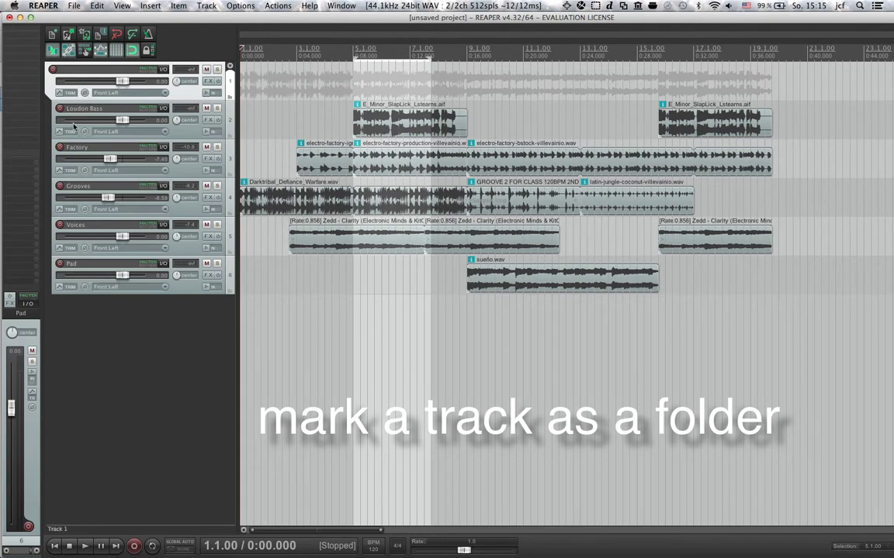
# Step: Add ReaVerbate to the top folder track's effects chain
pyautogui.click(208, 81)
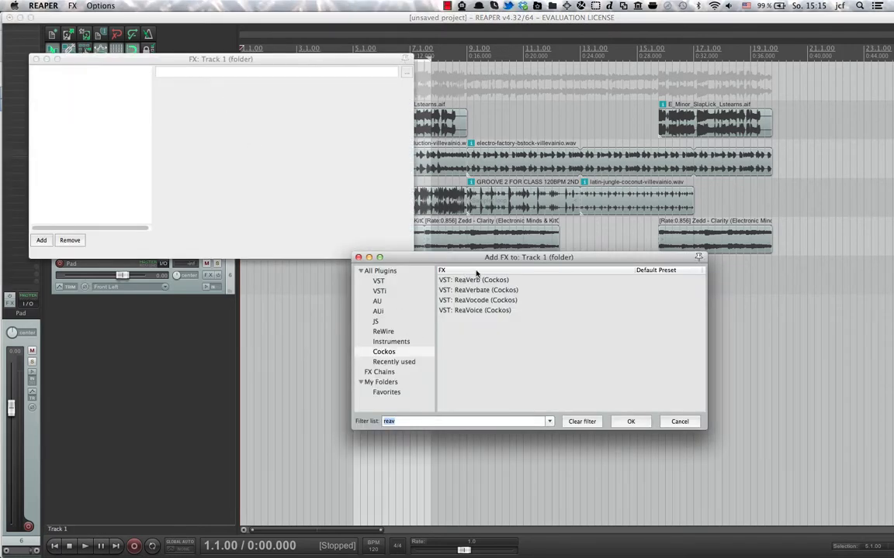
pyautogui.click(481, 290)
pyautogui.press('Return')
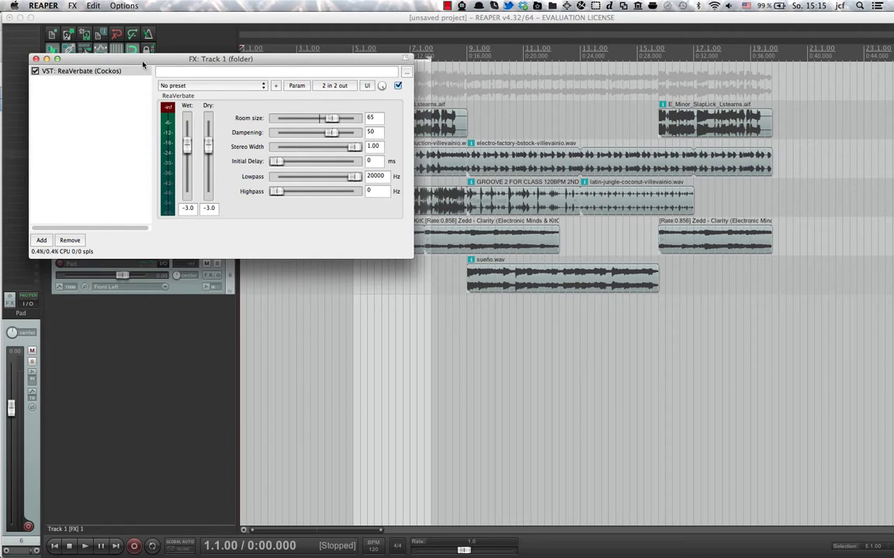
pyautogui.moveTo(144, 62); pyautogui.dragTo(334, 332)
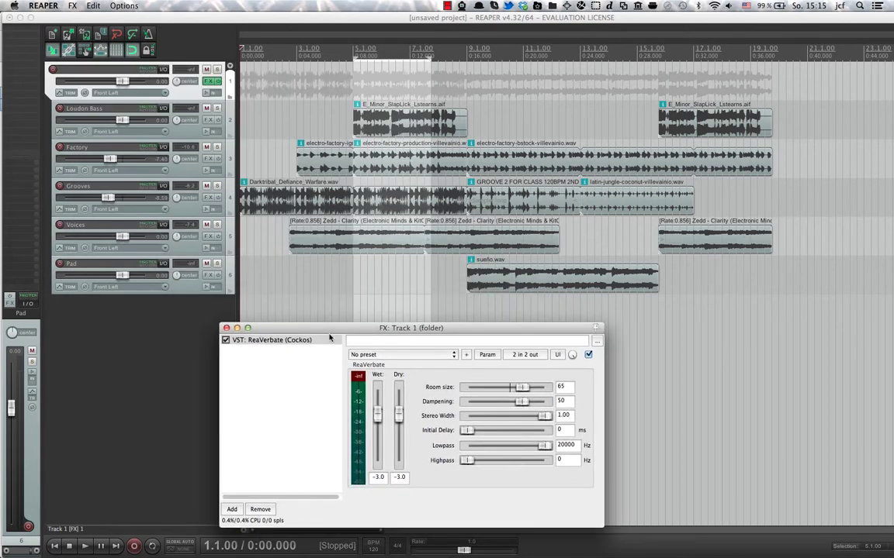
# Step: Compare the mix with ReaVerbate bypassed and re-enabled during playback
pyautogui.press('space')
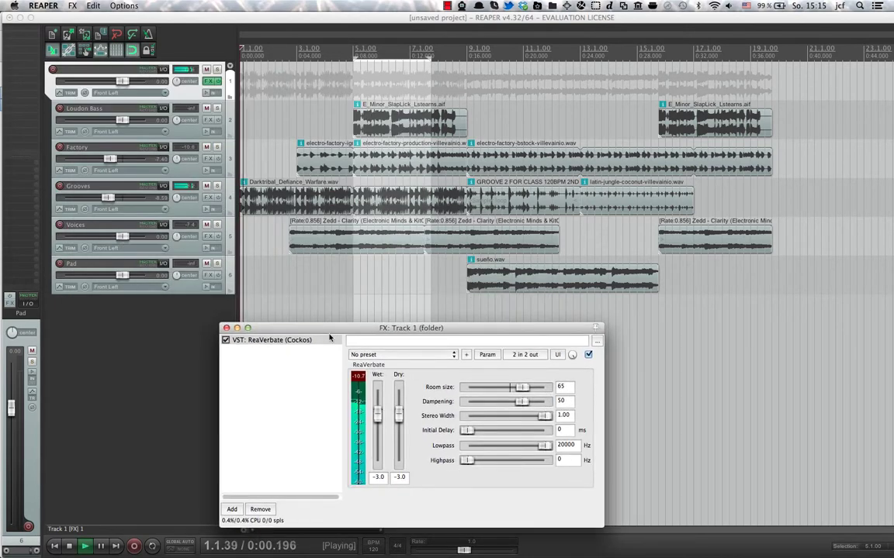
pyautogui.click(226, 342)
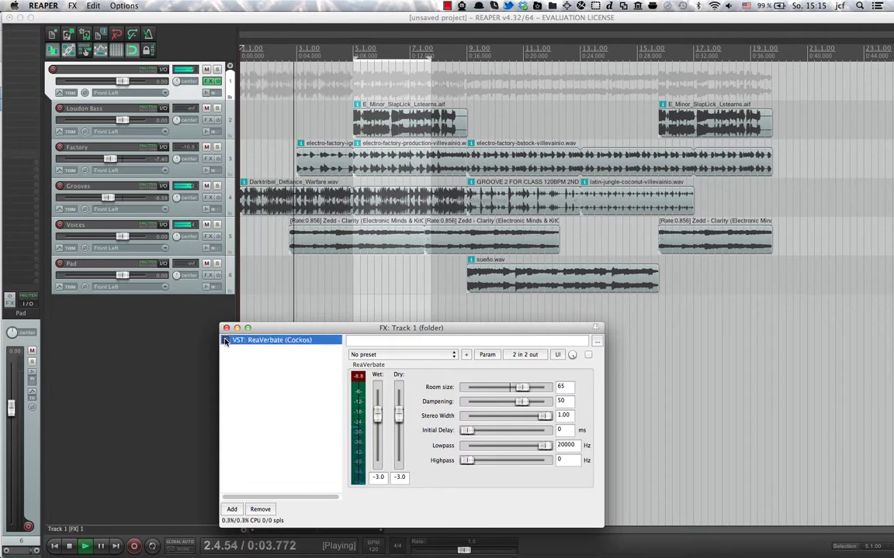
pyautogui.click(226, 342)
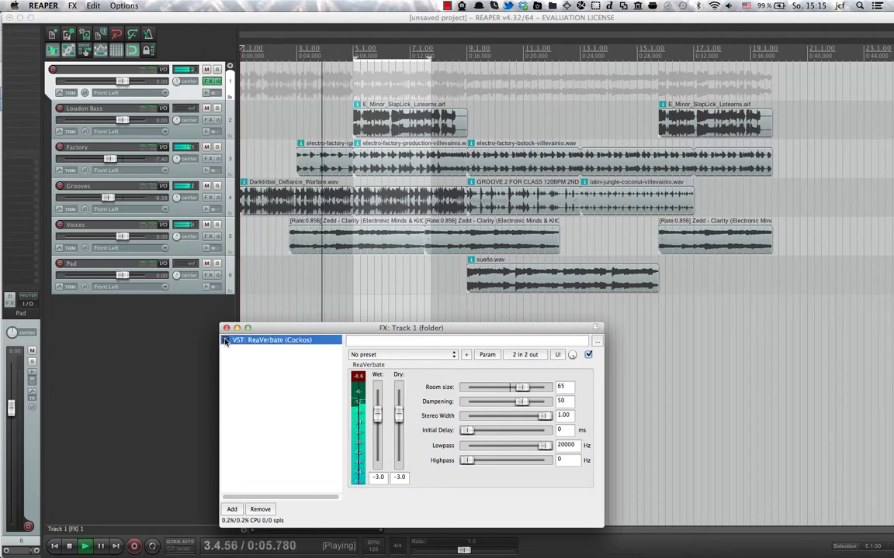
pyautogui.press('space')
pyautogui.click(226, 328)
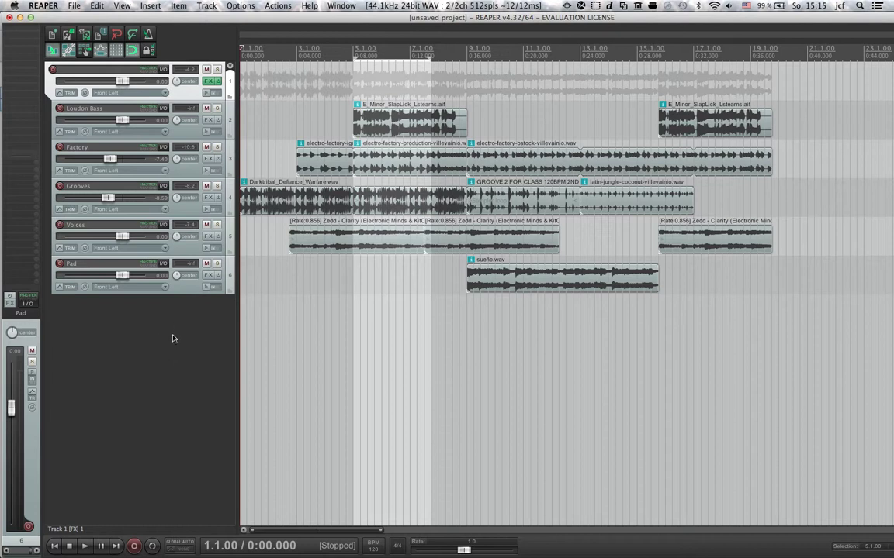
# Step: Insert a new empty track directly above Factory
pyautogui.click(342, 164)
pyautogui.click(306, 198)
pyautogui.click(306, 168)
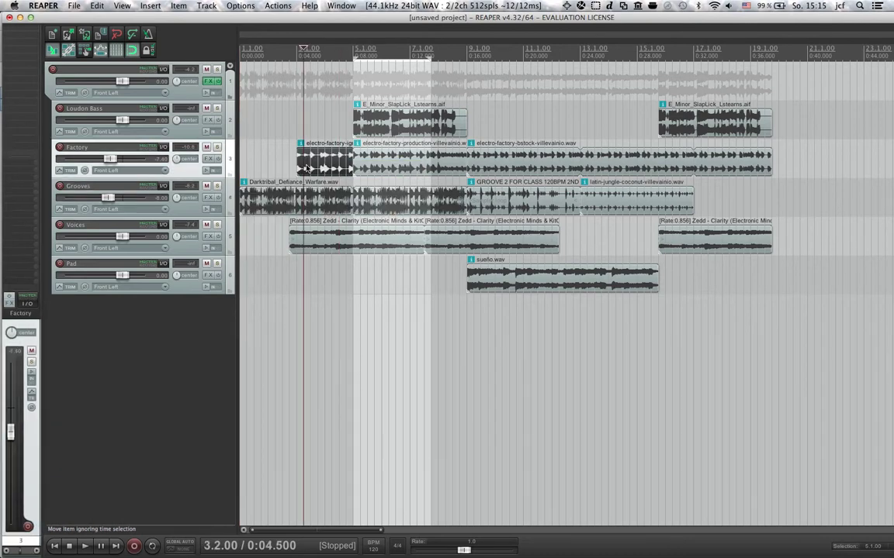
pyautogui.rightClick(151, 362)
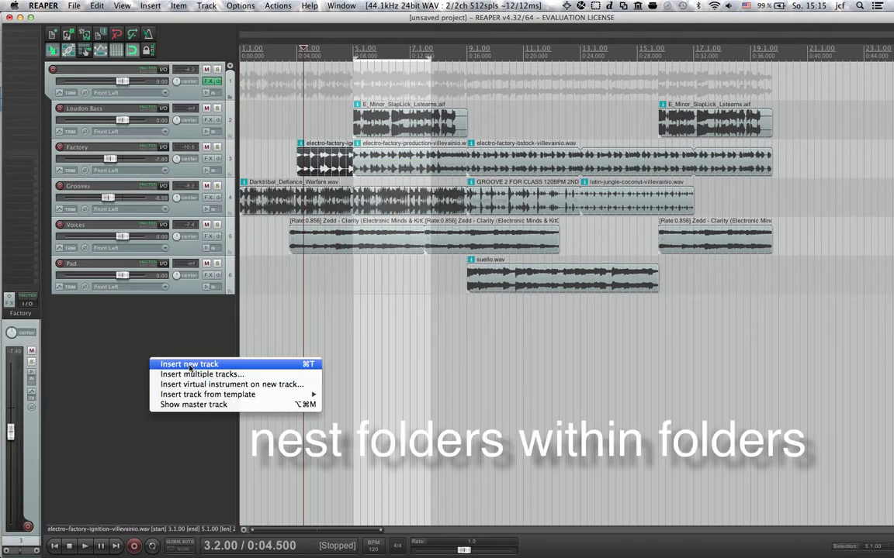
pyautogui.click(189, 365)
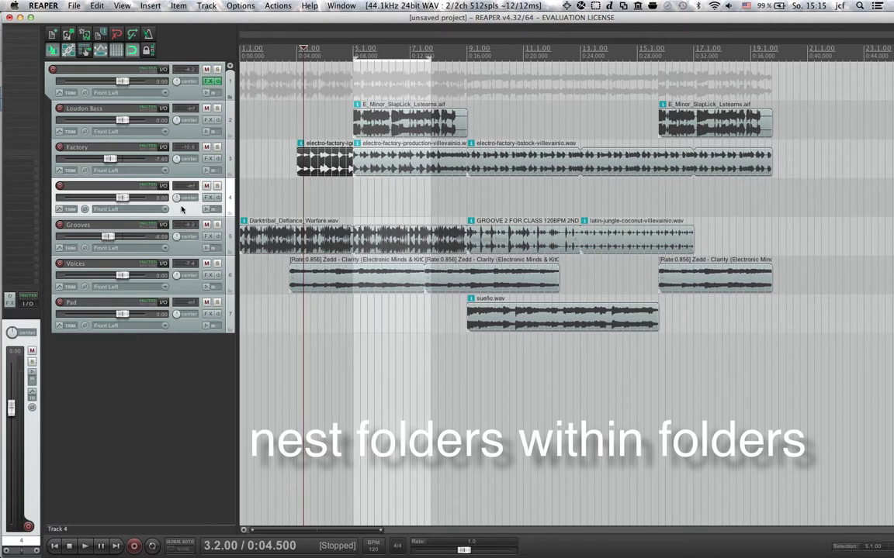
pyautogui.moveTo(171, 183); pyautogui.dragTo(172, 140)
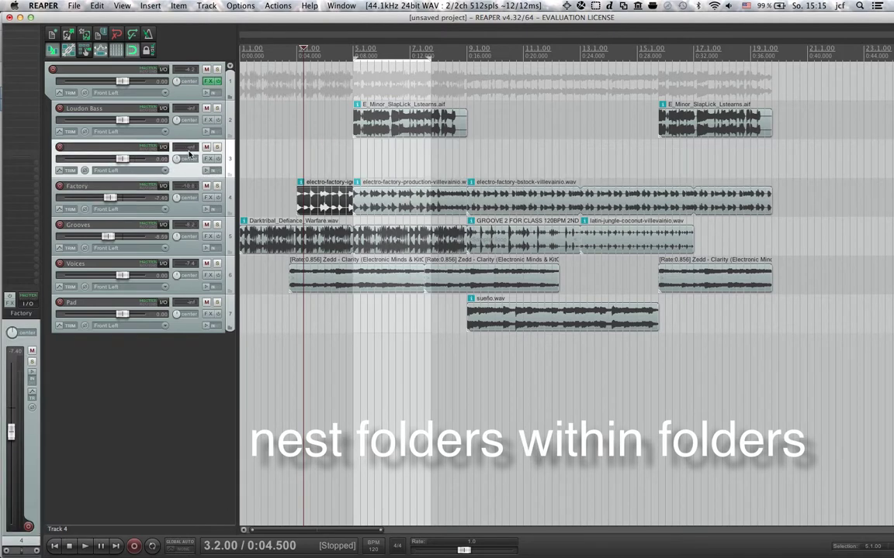
# Step: Make the new track a folder ending at Grooves, nesting Factory and Grooves
pyautogui.click(229, 175)
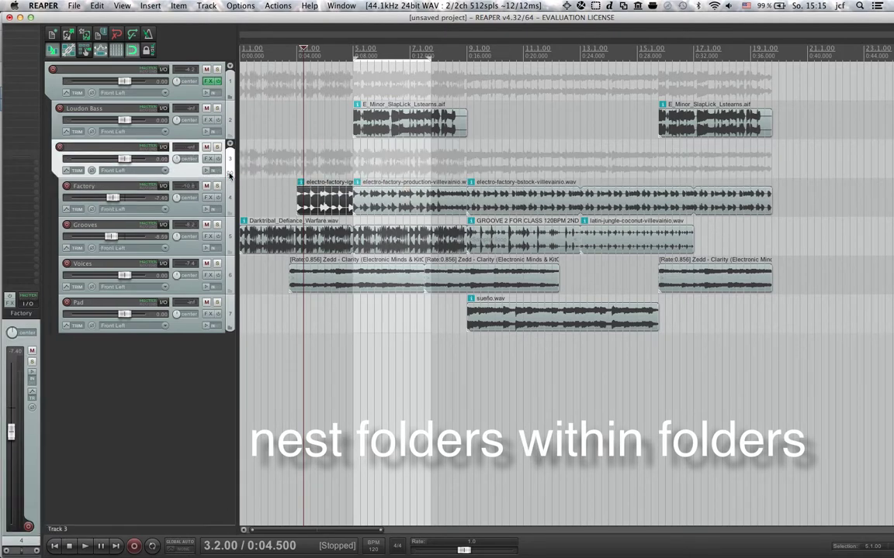
pyautogui.click(229, 252)
pyautogui.click(229, 252)
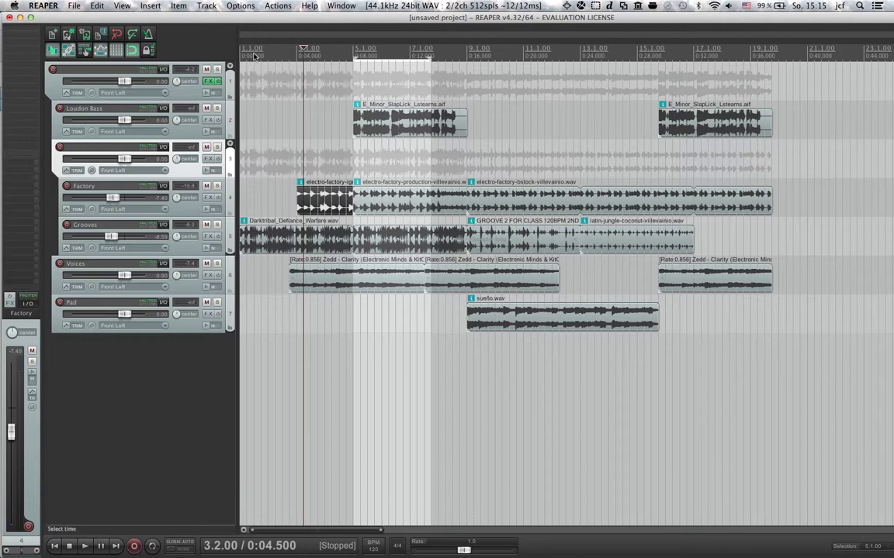
# Step: Play from the project start and set the nested folder's volume to +1.22 dB
pyautogui.moveTo(301, 48); pyautogui.dragTo(241, 48)
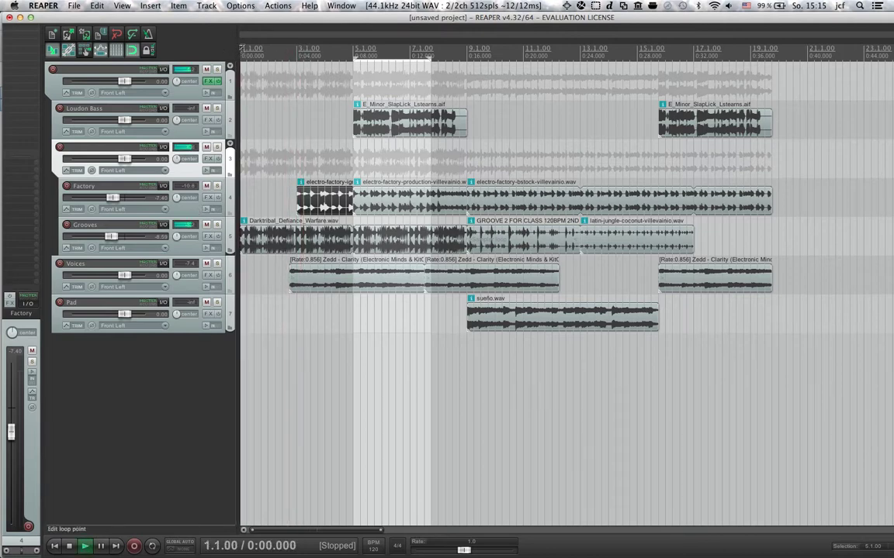
pyautogui.press('space')
pyautogui.moveTo(124, 160)
pyautogui.mouseDown()
pyautogui.moveTo(84, 160)
pyautogui.moveTo(126, 162)
pyautogui.mouseUp()
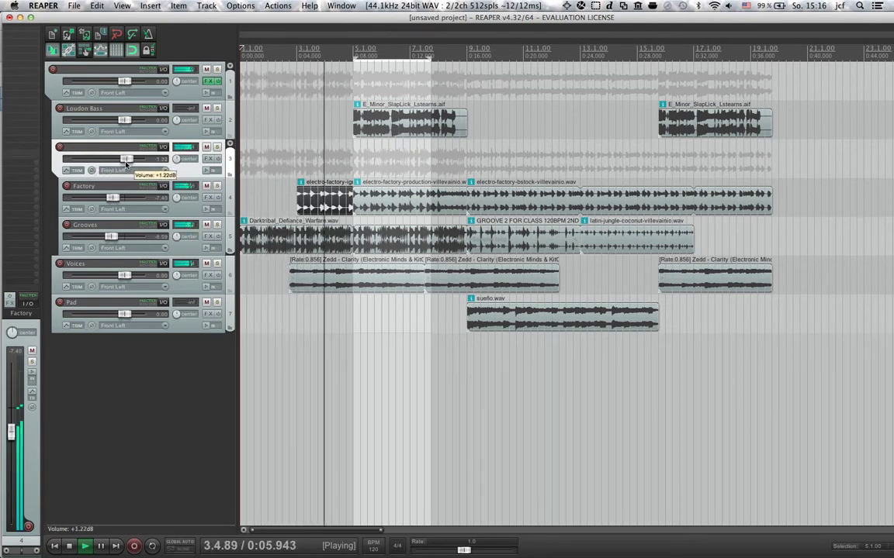
pyautogui.press('space')
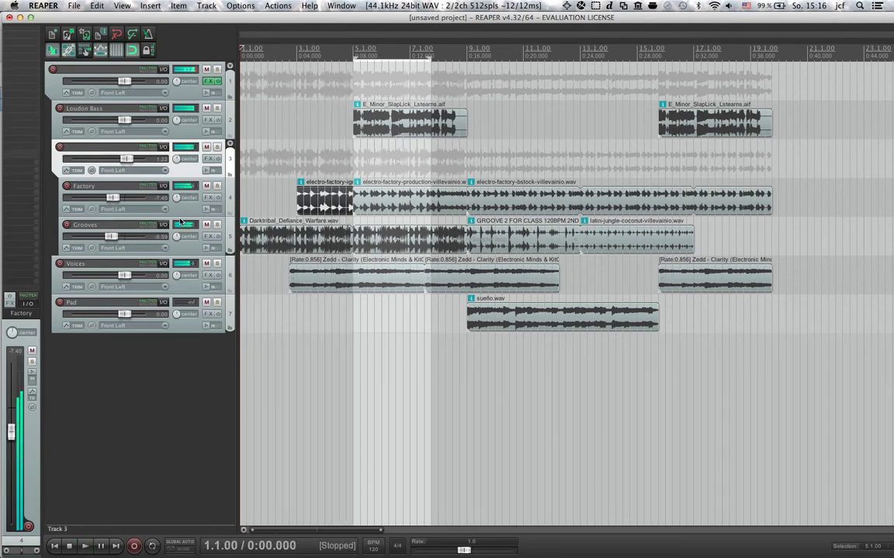
# Step: Filter plugins for 'com' and add ReaComp at default settings to track 3
pyautogui.click(208, 159)
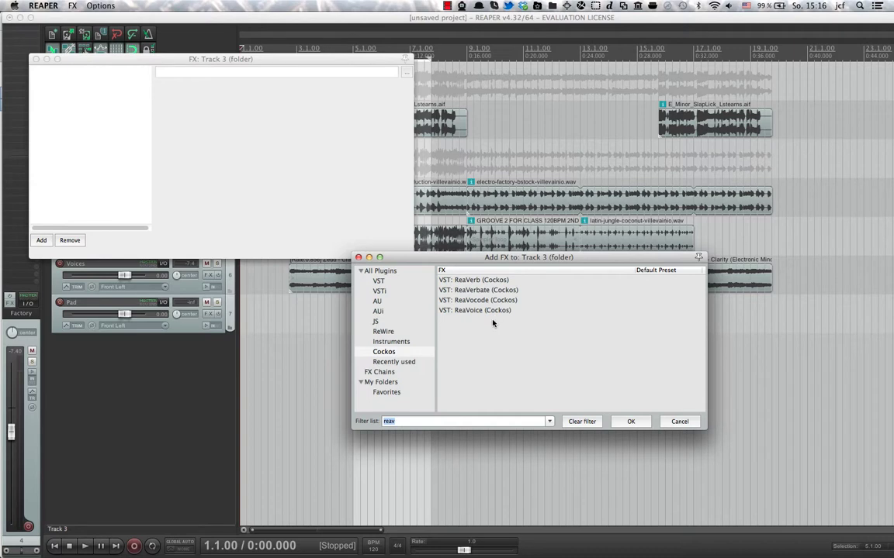
pyautogui.write('com')
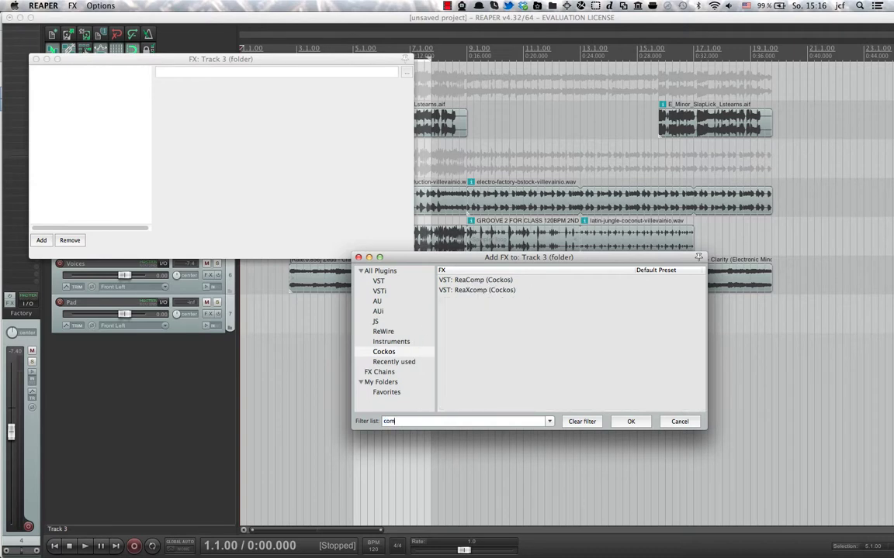
pyautogui.doubleClick(493, 284)
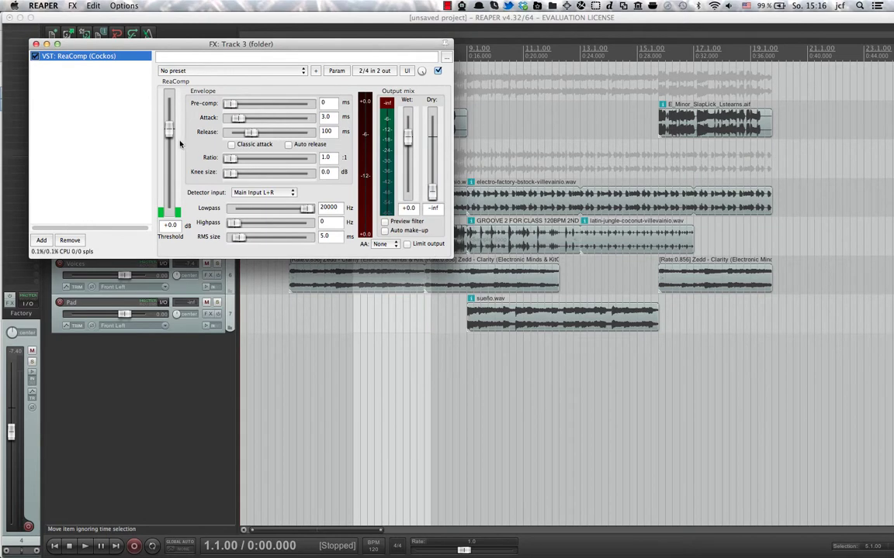
pyautogui.moveTo(270, 43); pyautogui.dragTo(569, 187)
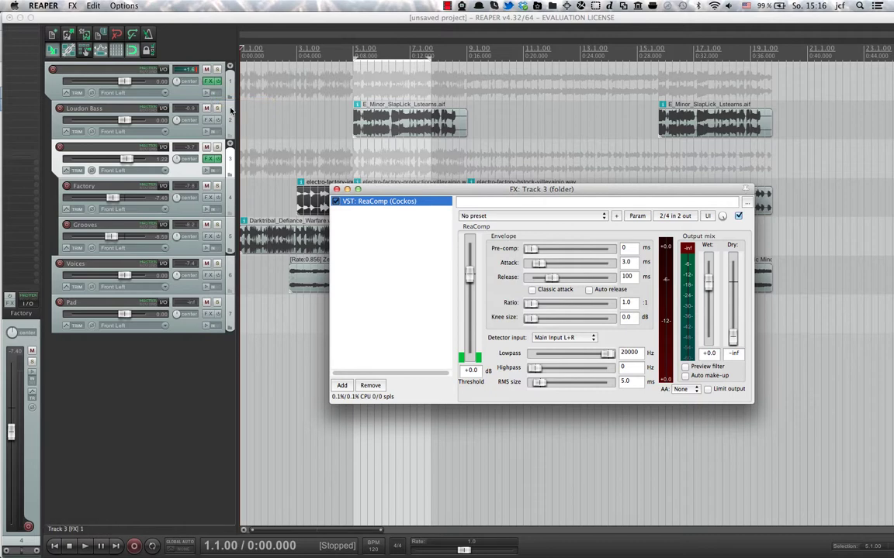
pyautogui.click(336, 190)
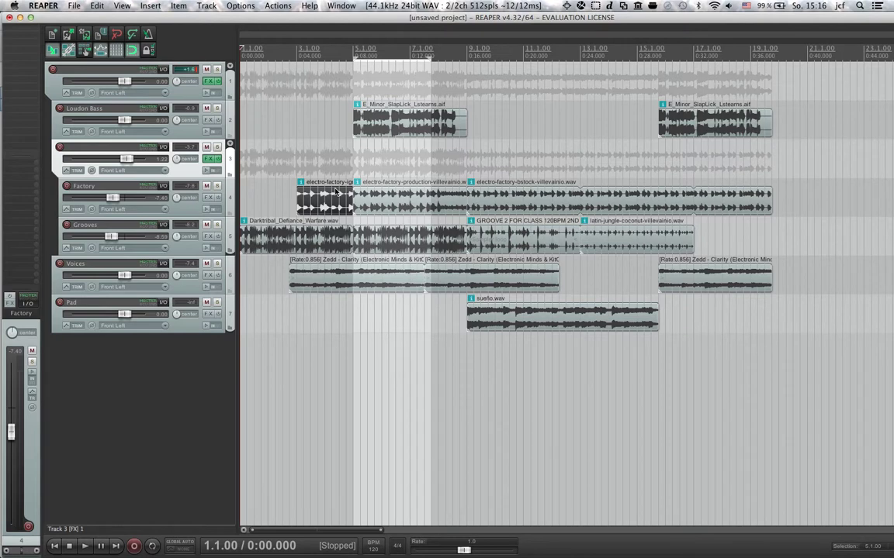
pyautogui.click(55, 147)
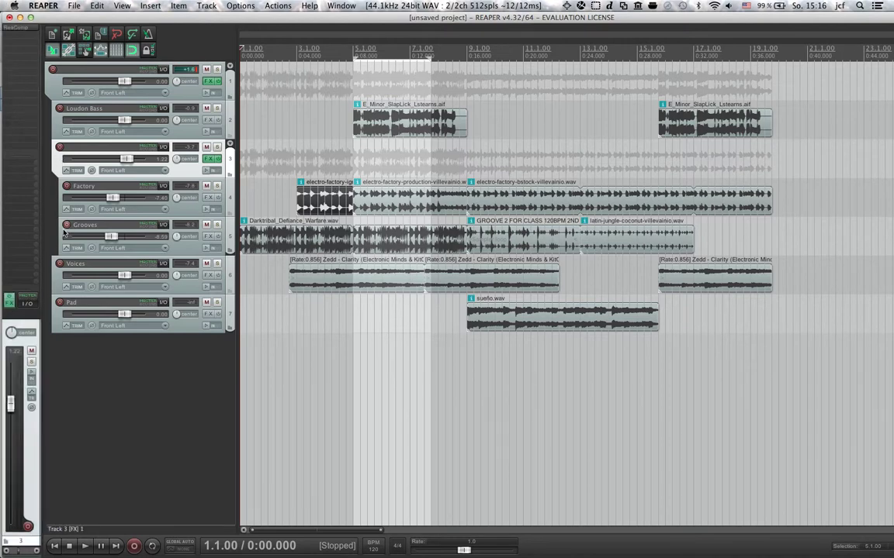
pyautogui.click(75, 208)
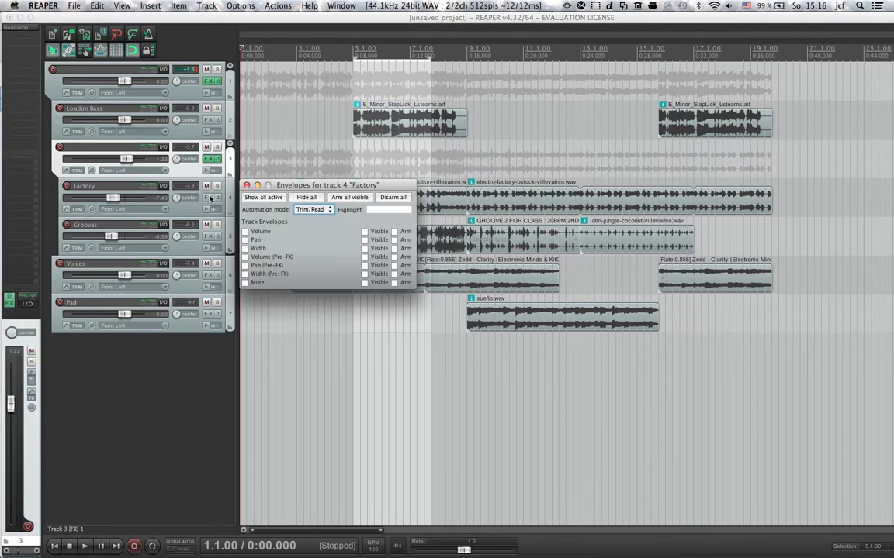
pyautogui.click(220, 166)
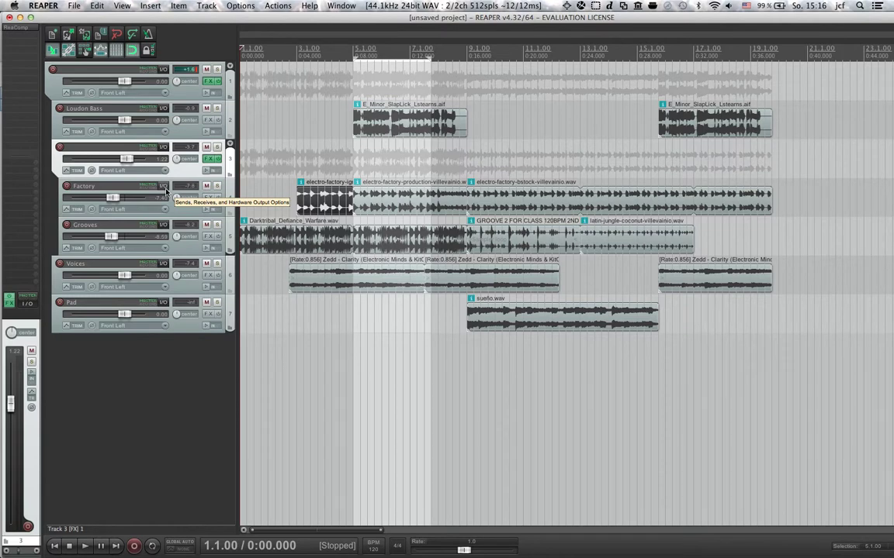
# Step: Insert a new empty track and move it to the bottom, below Pad
pyautogui.rightClick(166, 380)
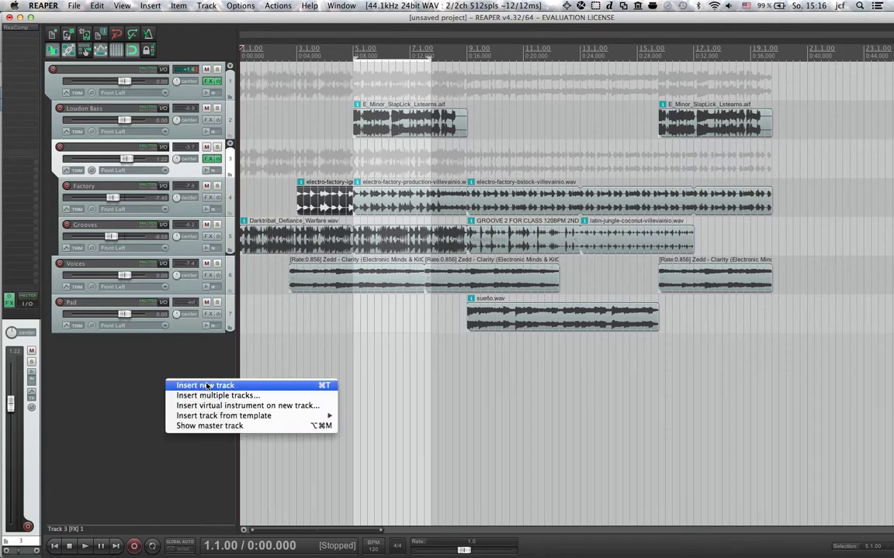
pyautogui.click(207, 385)
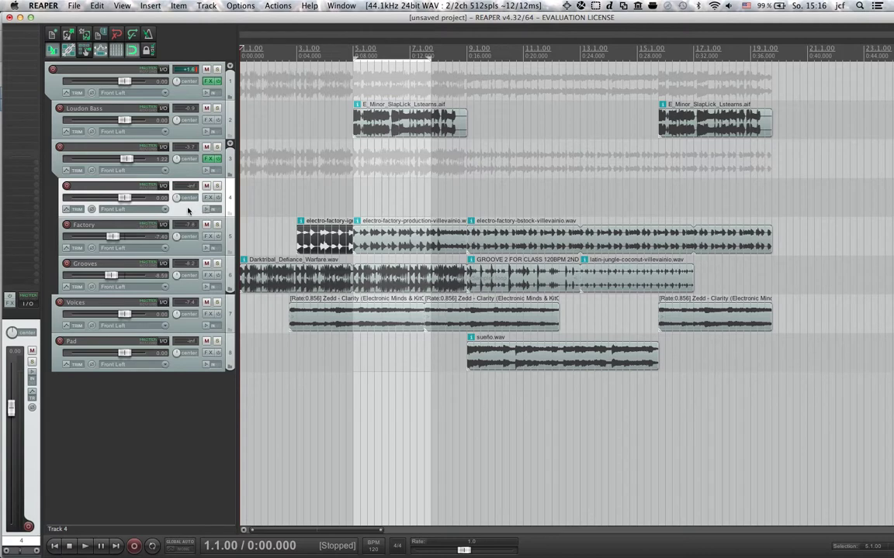
pyautogui.moveTo(188, 211); pyautogui.dragTo(172, 399)
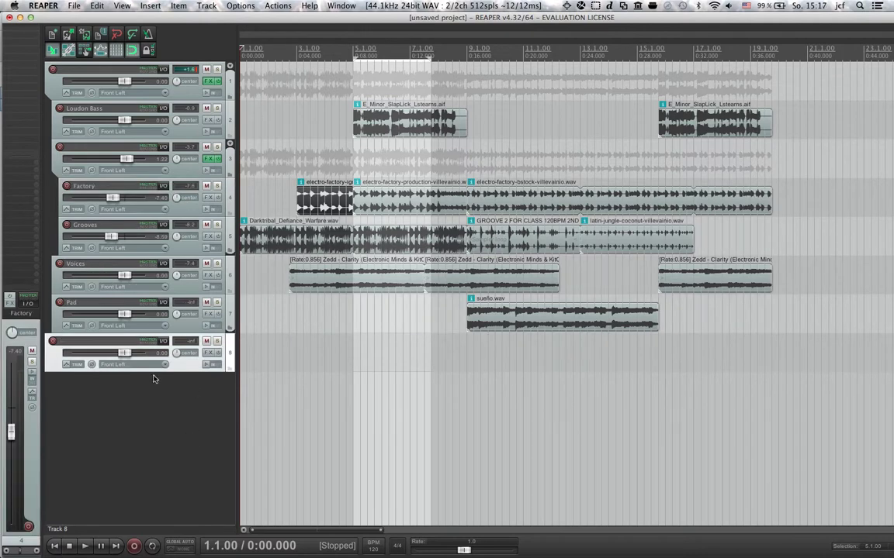